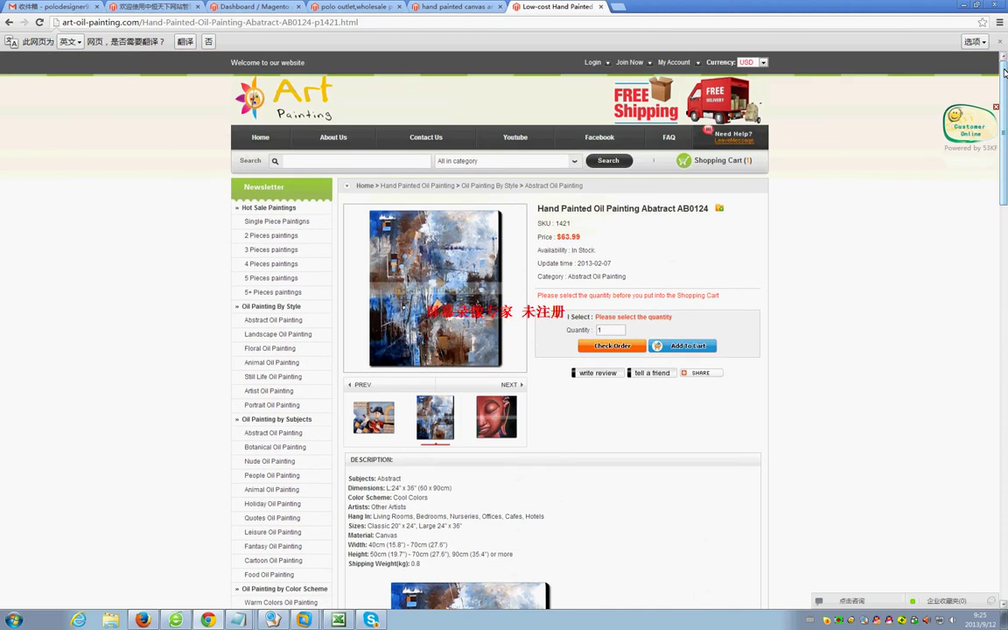
Add the Abatract AB0124 painting to the cart and view the two-item $183.98 cart.
left_click(690, 346)
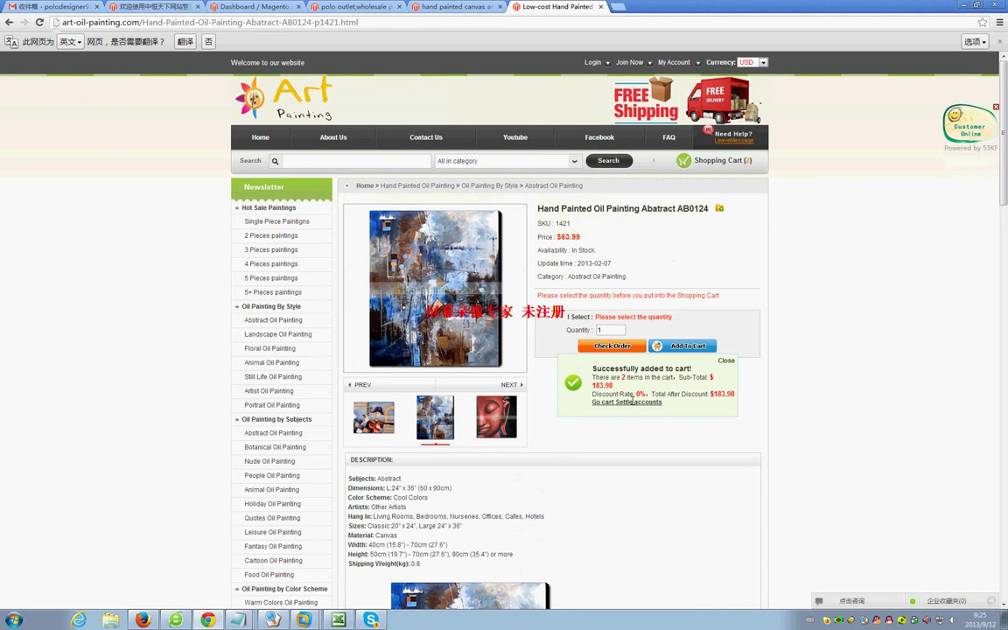
left_click(632, 403)
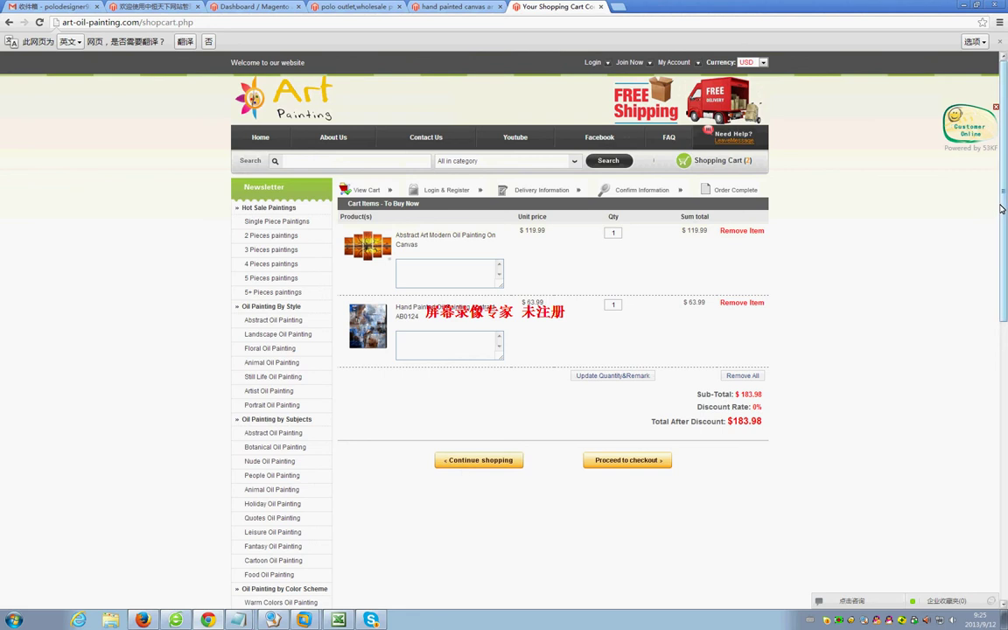
Proceed to checkout with both paintings to reach the registration form.
left_click_drag(1004, 200, 1004, 221)
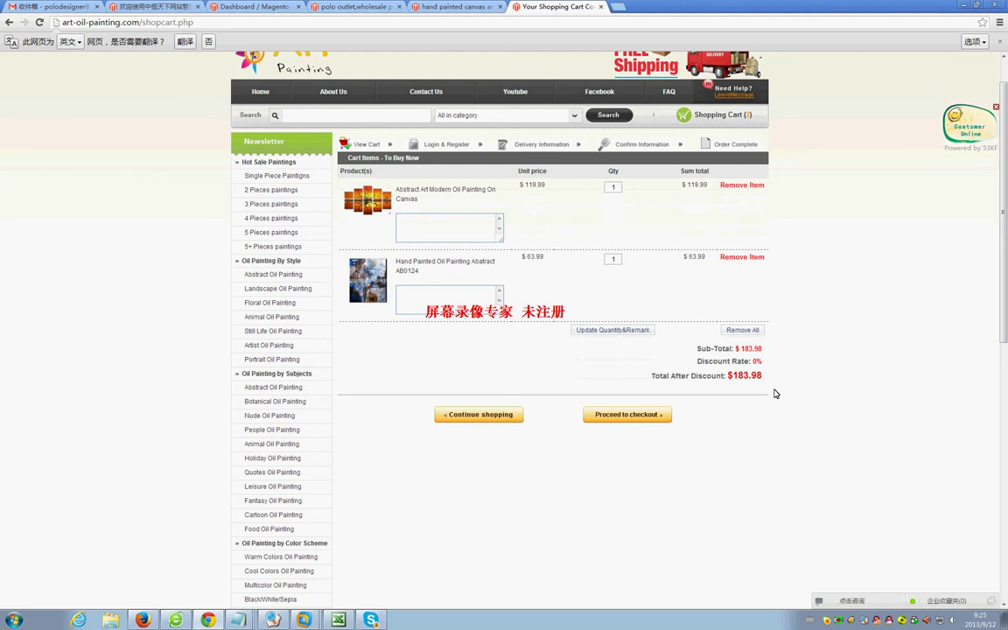
left_click(640, 421)
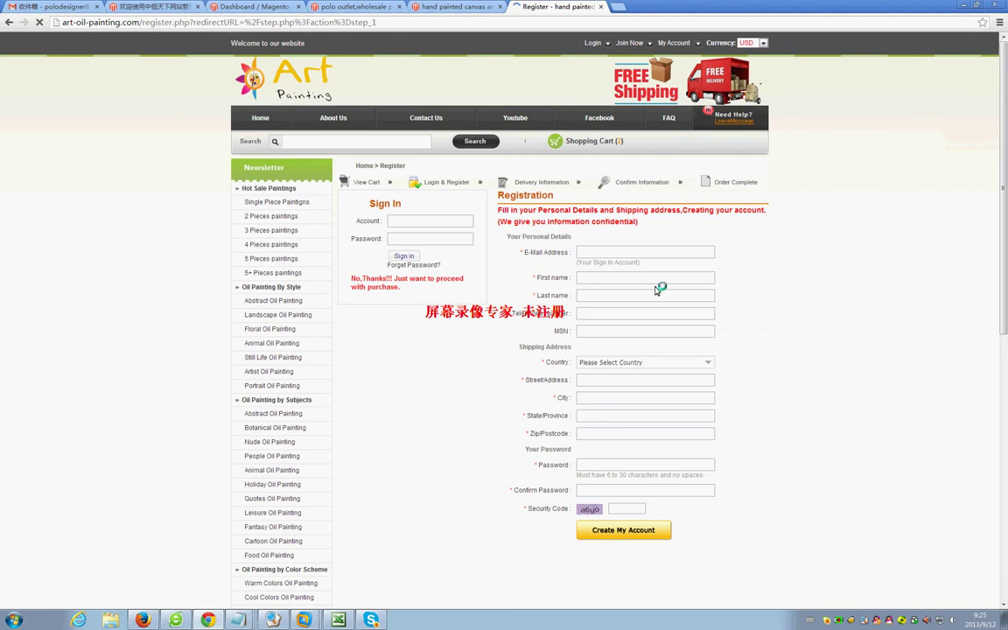
Enter the e-mail address, first name, last name and telephone in the registration form.
left_click(589, 252)
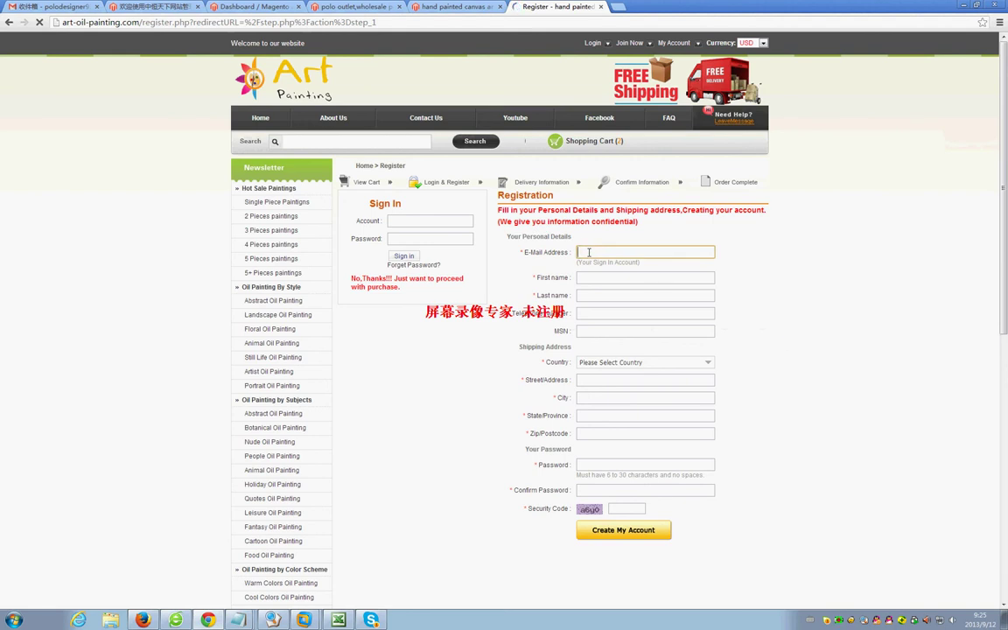
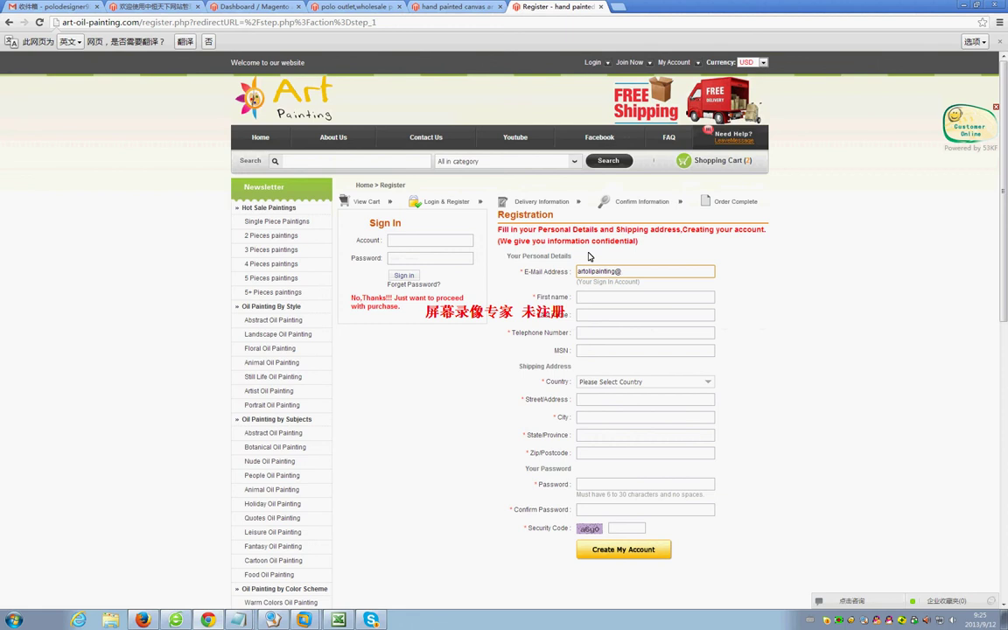
key("Tab")
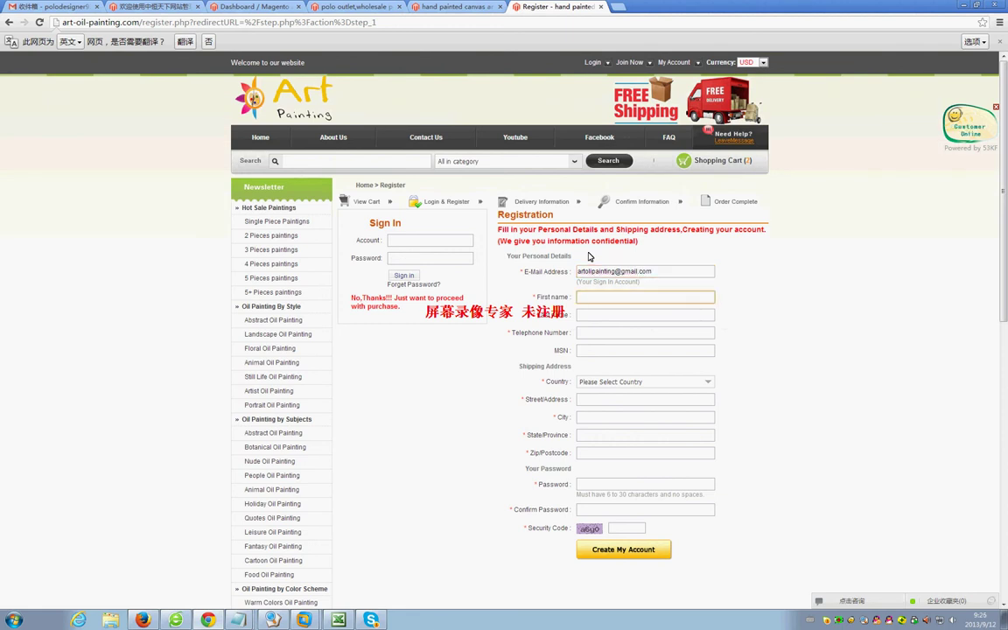
key("Tab")
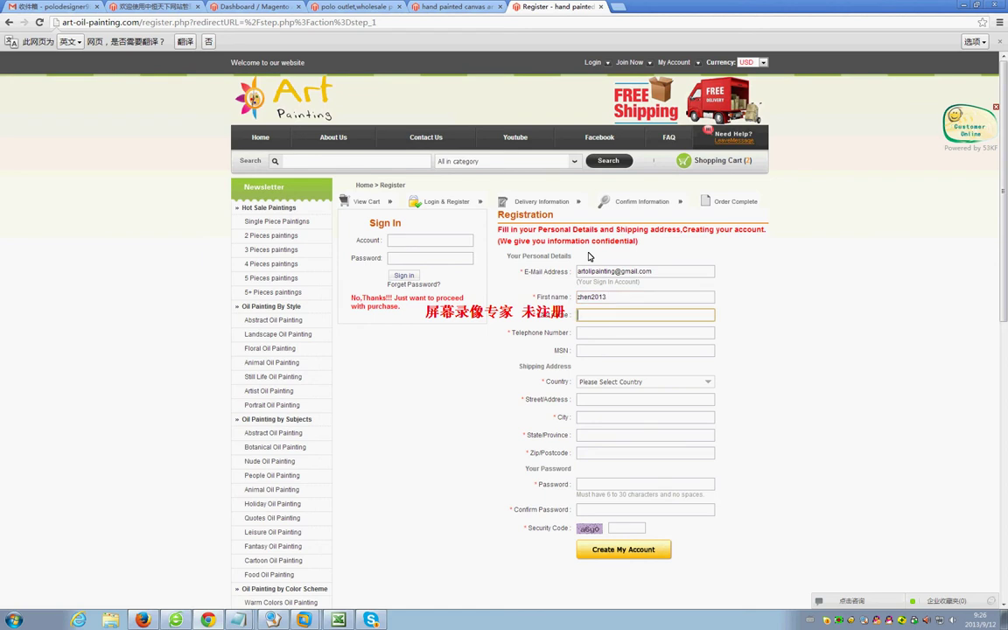
key("Tab")
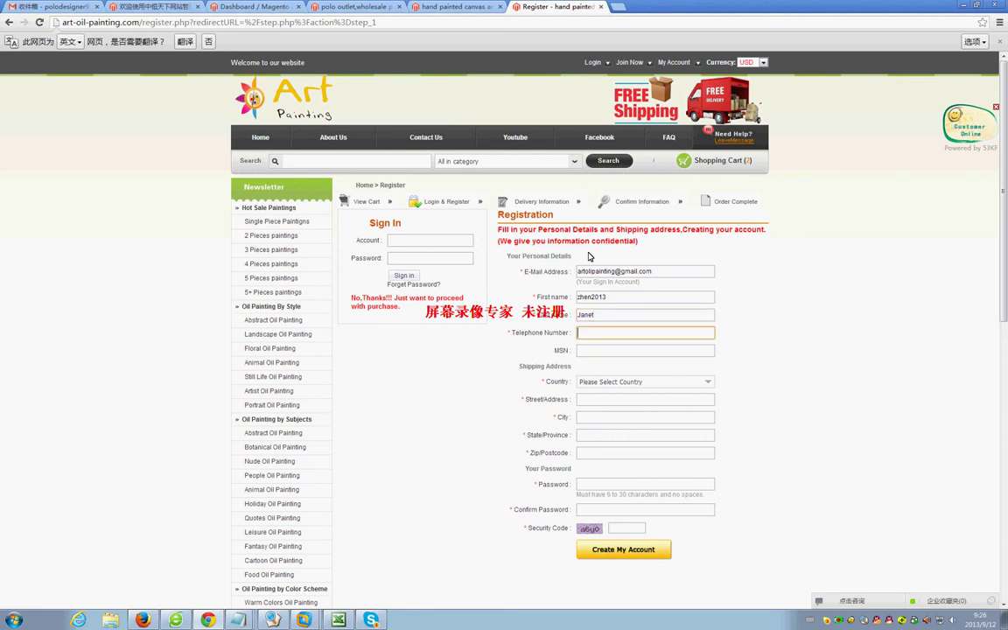
Set the registration country to CHINA.
left_click(708, 383)
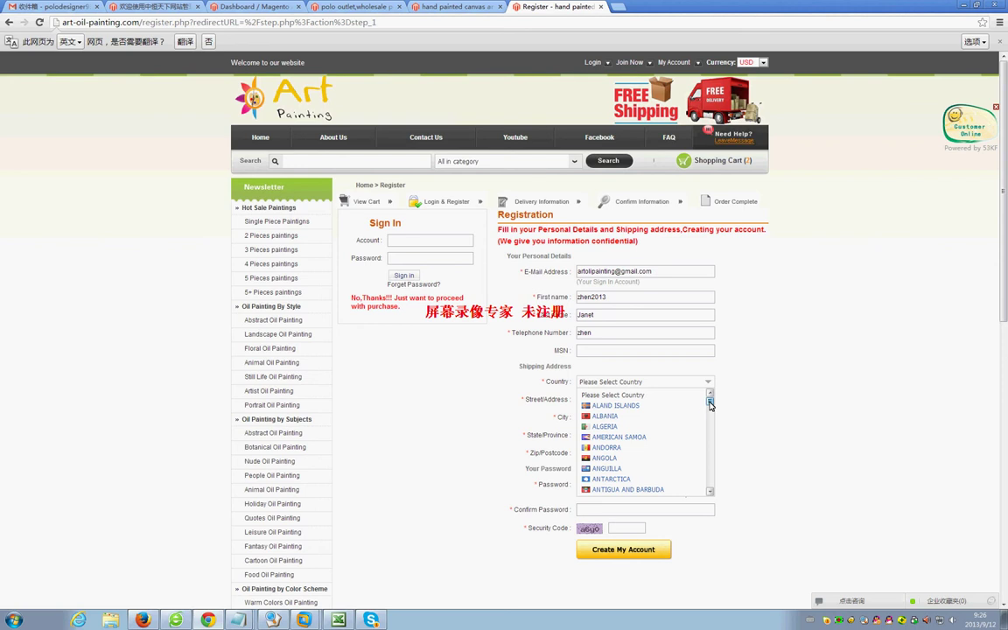
mouse_move(709, 404)
left_mouse_down()
mouse_move(712, 440)
mouse_move(712, 393)
mouse_move(712, 417)
left_mouse_up()
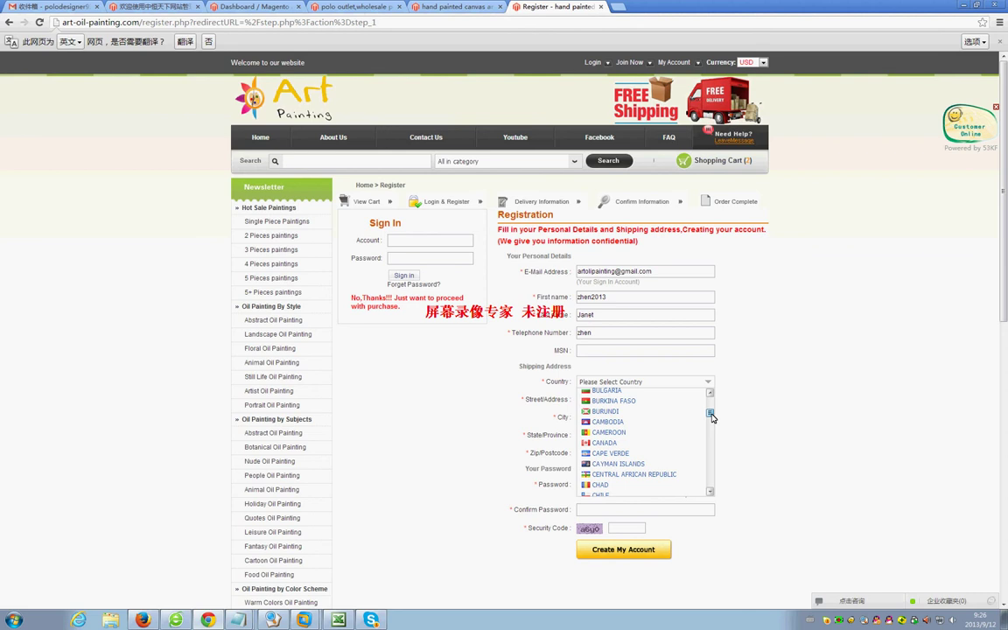
left_click_drag(711, 417, 711, 420)
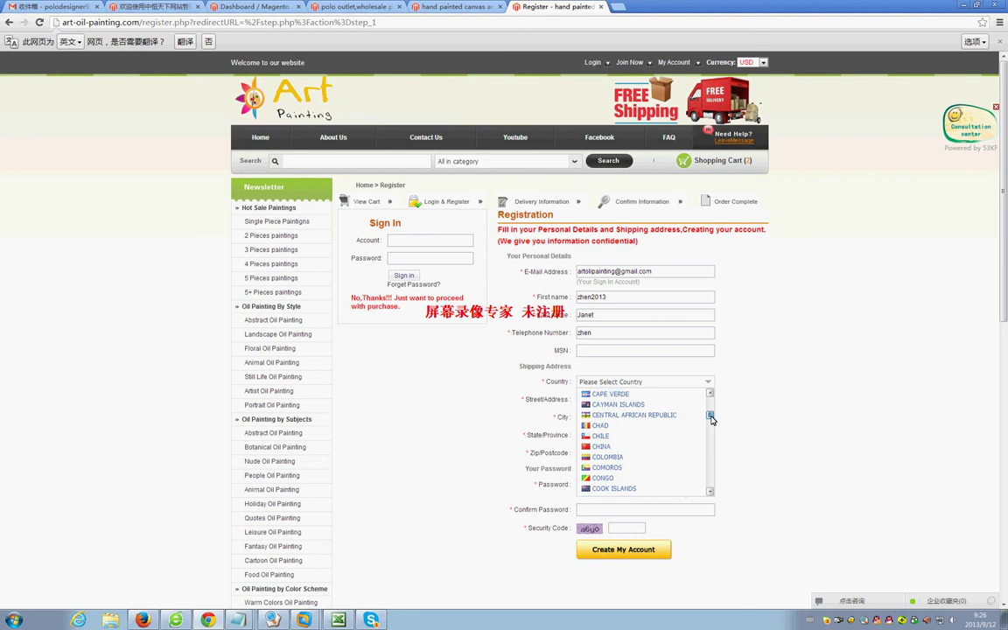
left_click(639, 448)
left_click(647, 399)
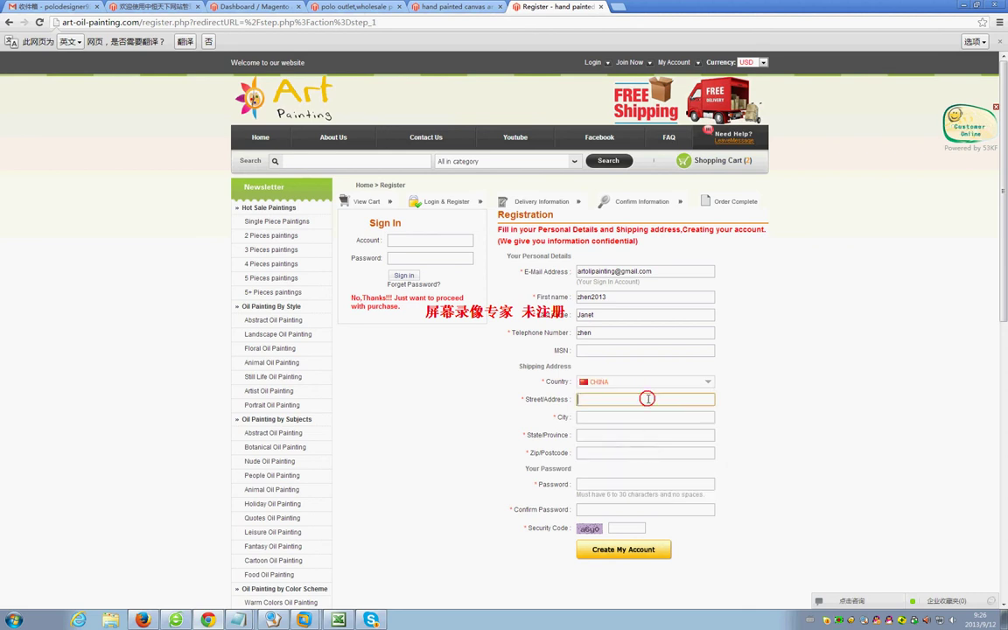
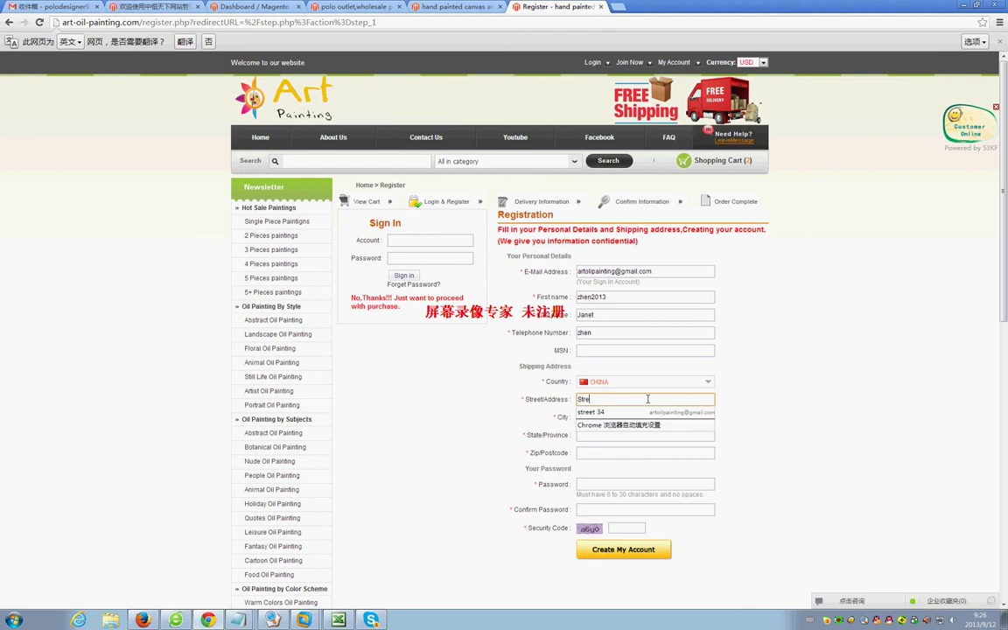
Enter the street address and accept the browser's saved address suggestion.
left_click(641, 412)
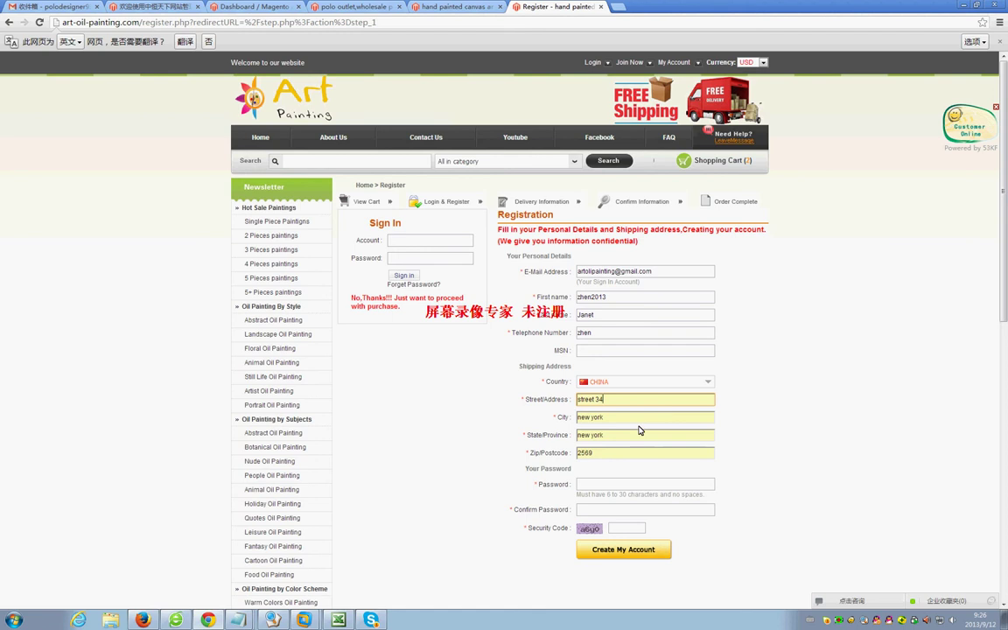
Replace the autofilled city, state/province and postcode with the correct values.
left_click_drag(626, 420, 574, 419)
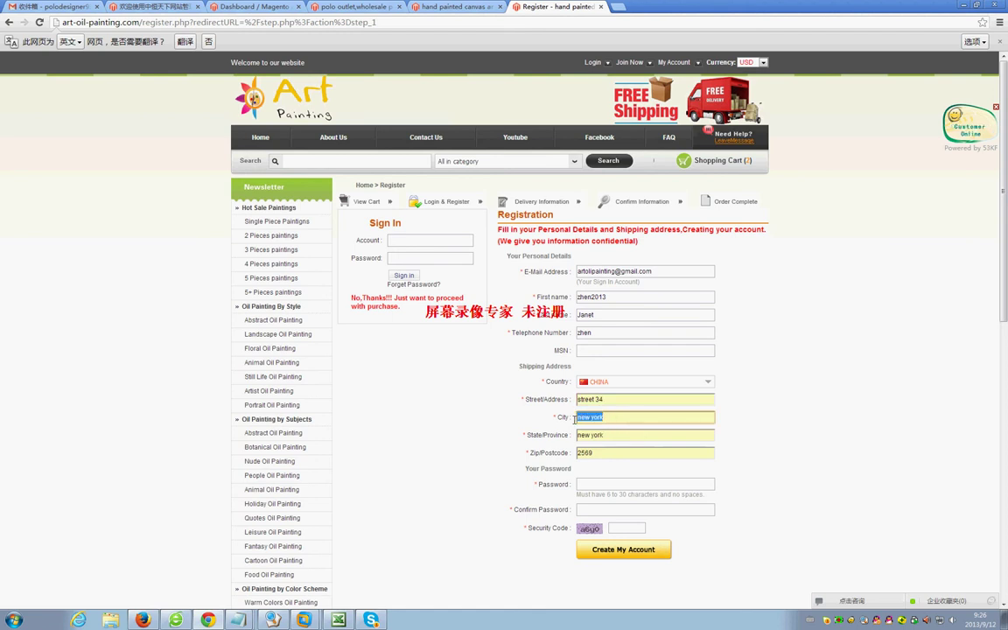
type("su")
type("zhou")
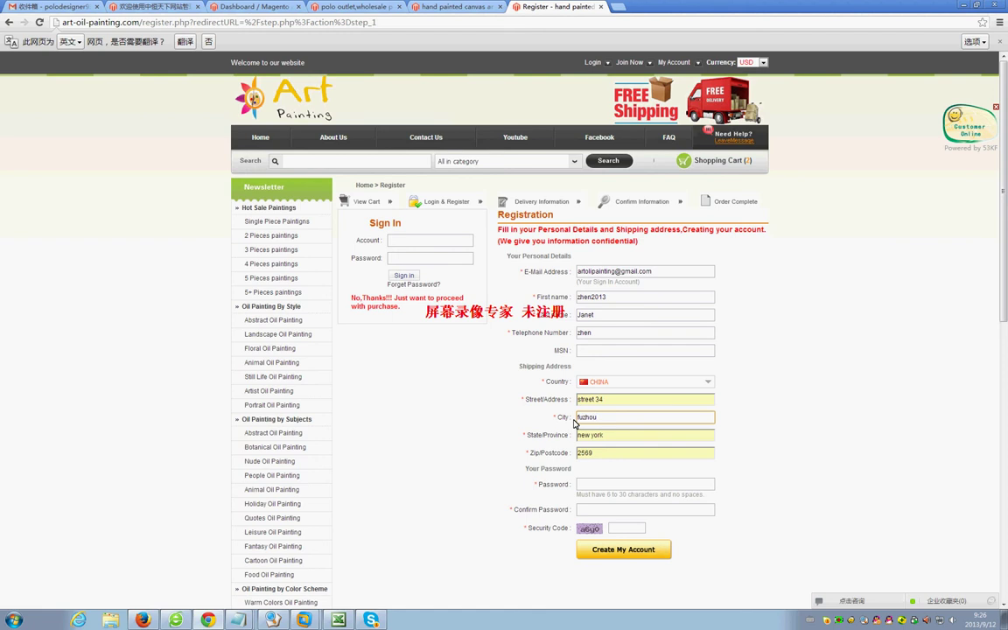
left_click_drag(602, 435, 560, 435)
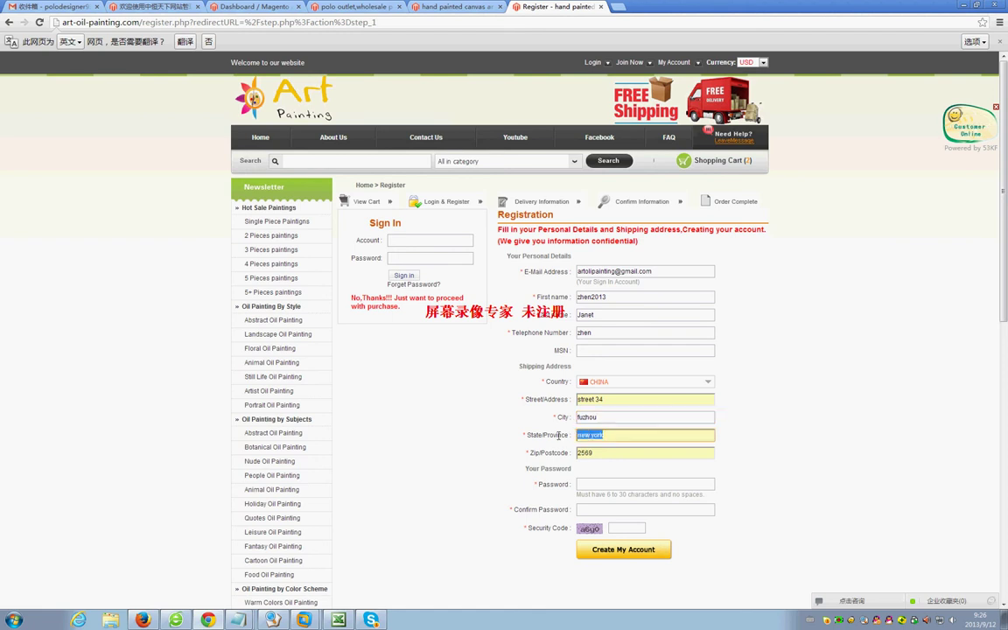
key("BackSpace")
type("fujiang")
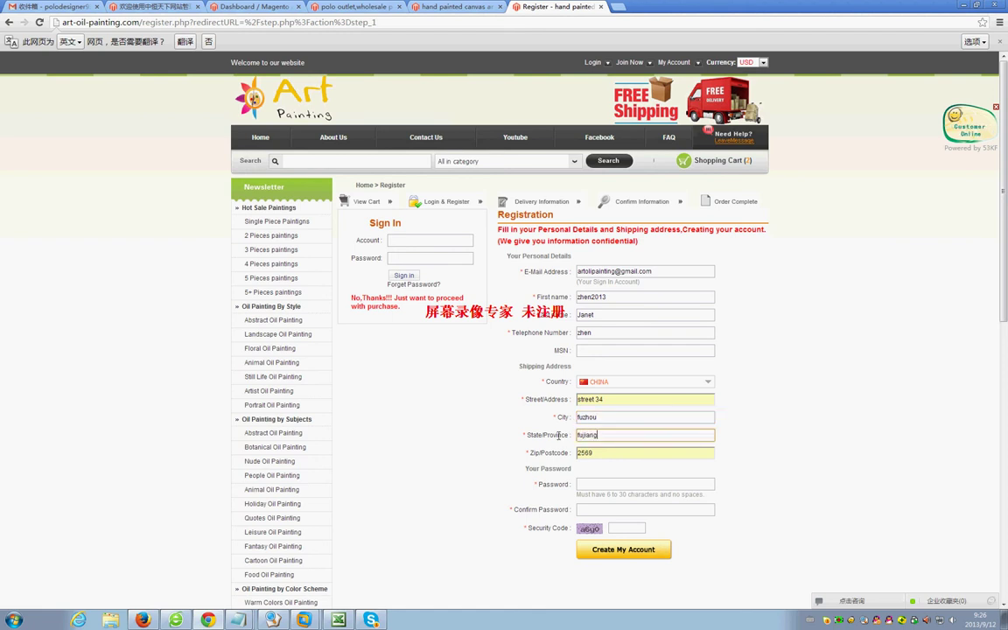
key("Tab")
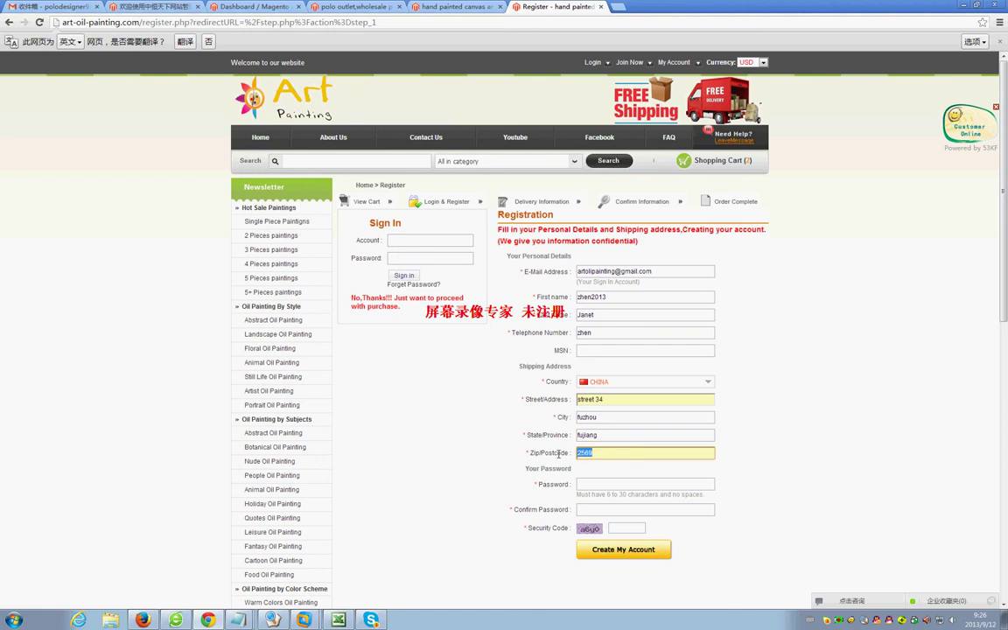
key("BackSpace")
type("350")
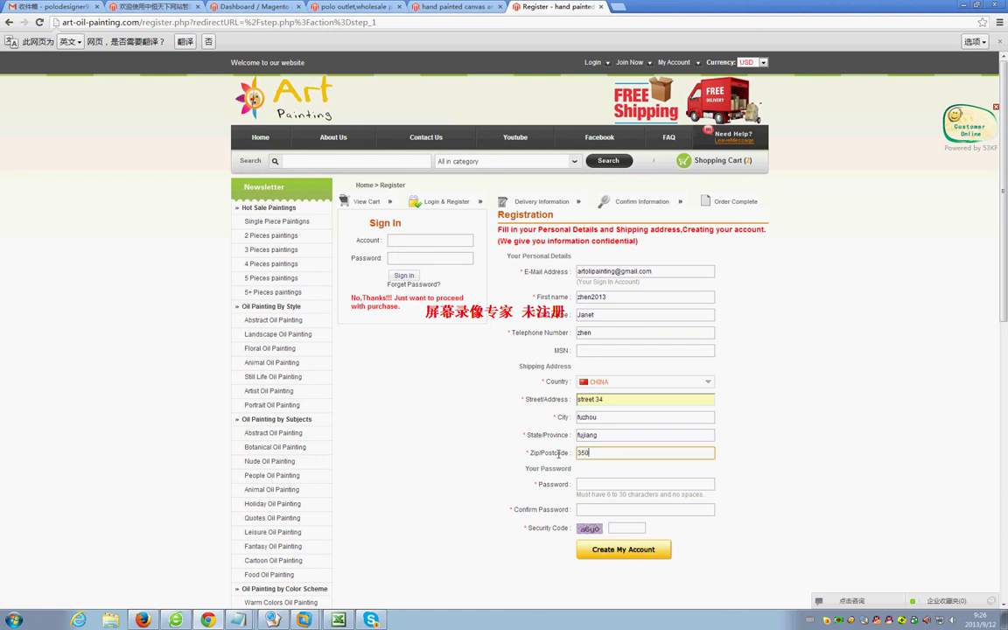
type("007")
Type the account password and the password confirmation.
left_click(595, 486)
type("123")
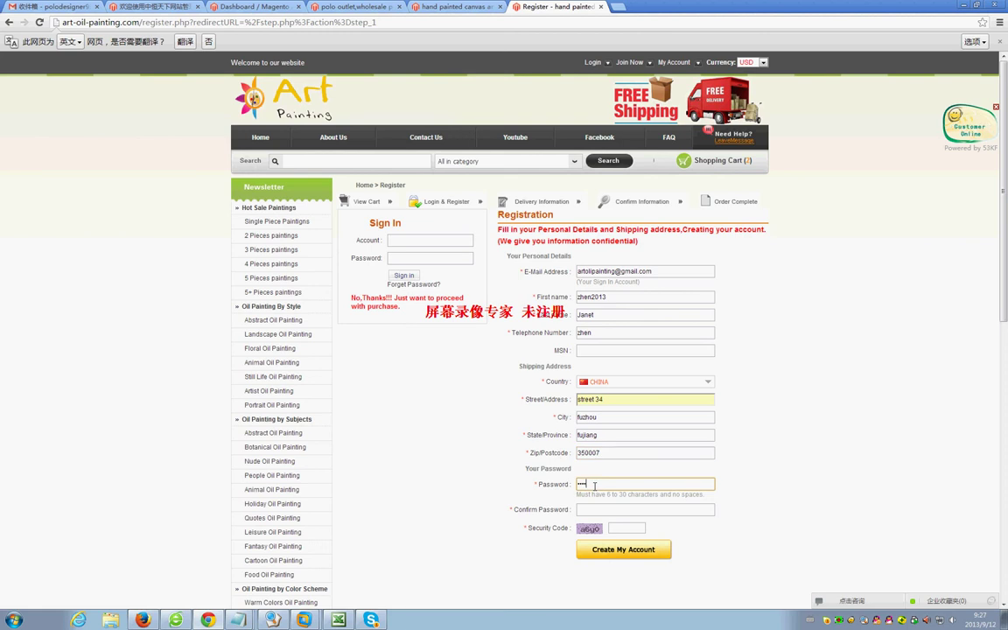
type("456")
left_click(597, 508)
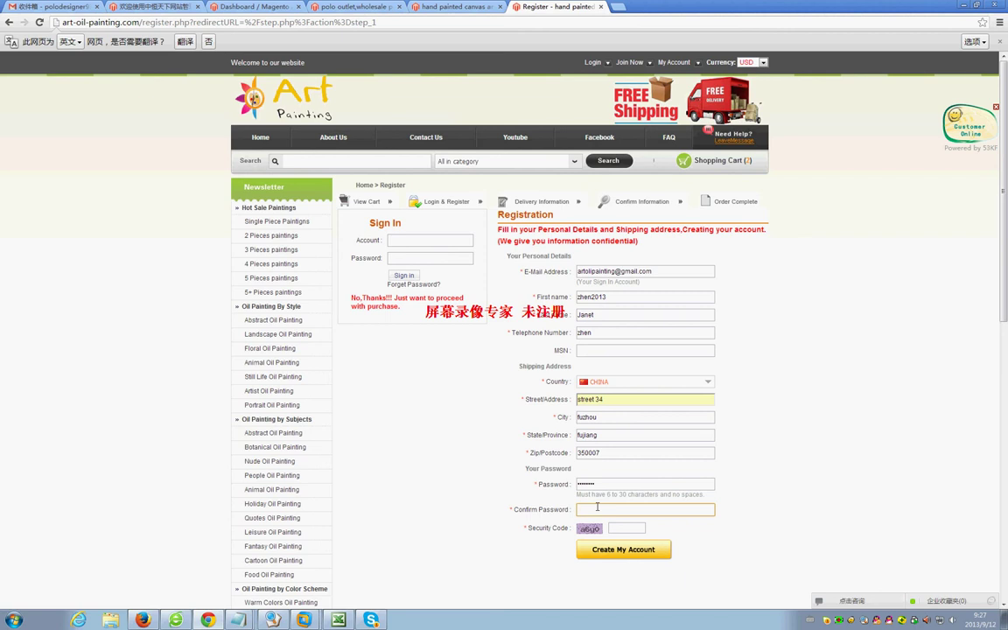
type("1348")
Correct the first name and last name fields with the right values.
left_click_drag(614, 296, 565, 298)
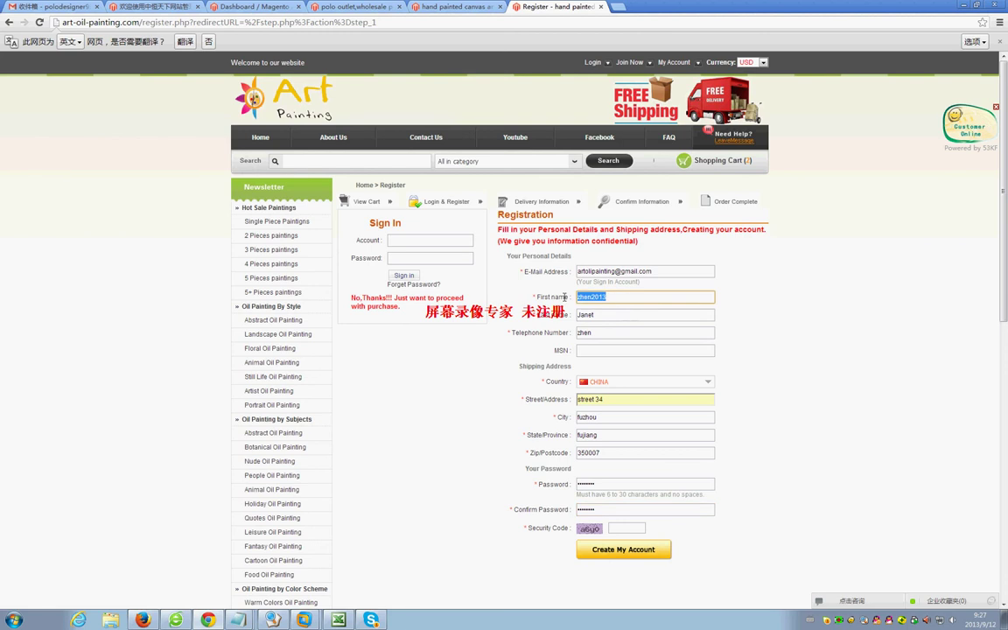
key("BackSpace")
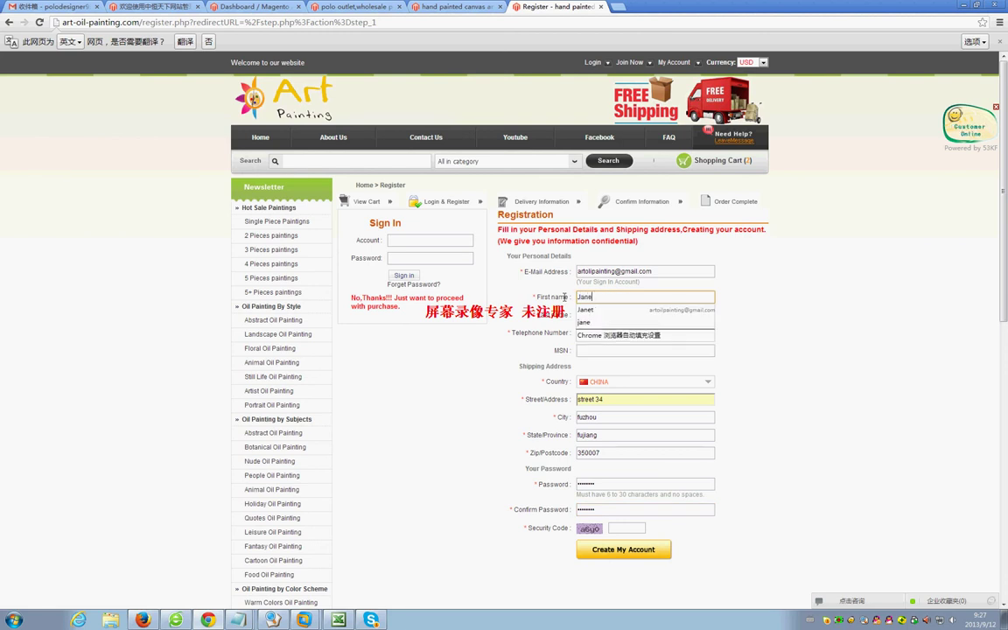
left_click(584, 313)
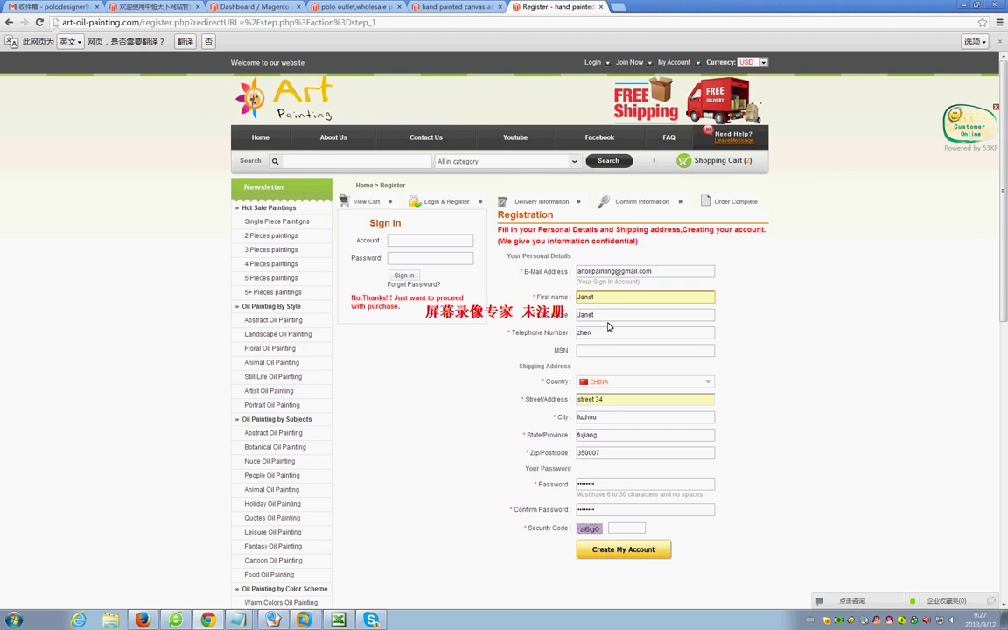
key("Tab")
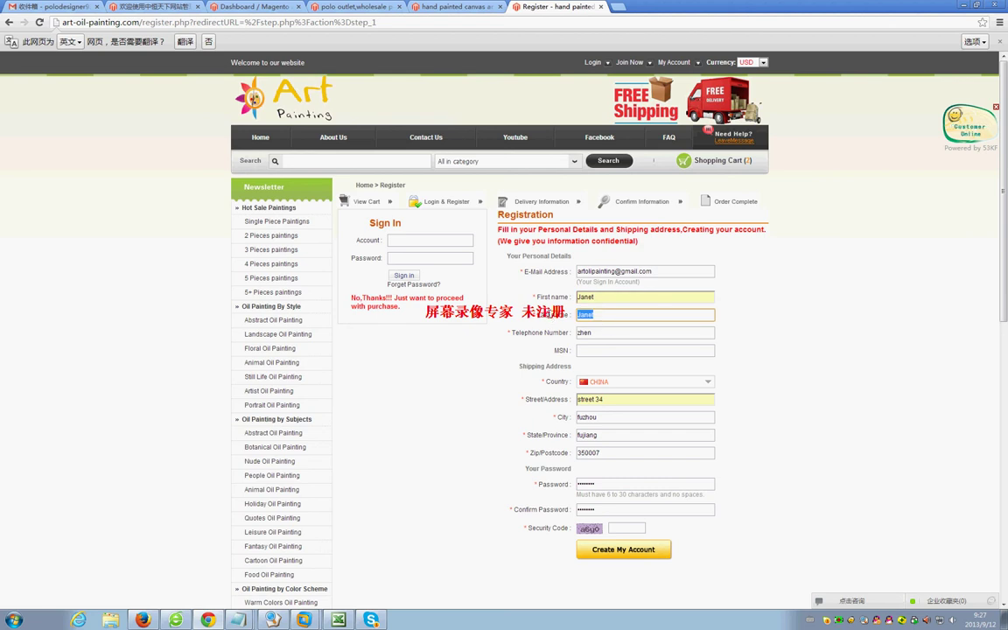
key("ctrl+h")
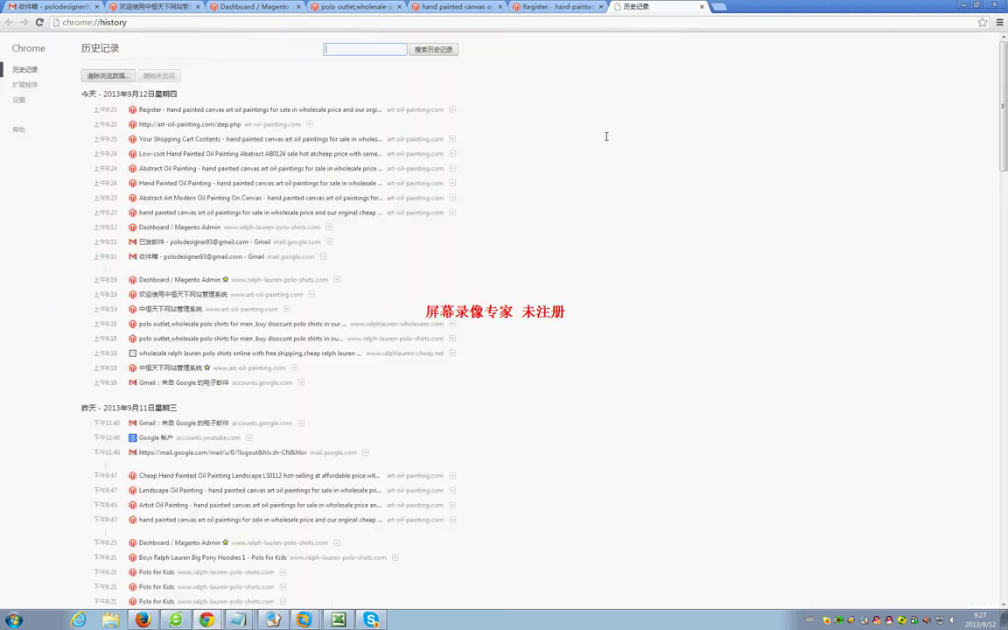
left_click(702, 6)
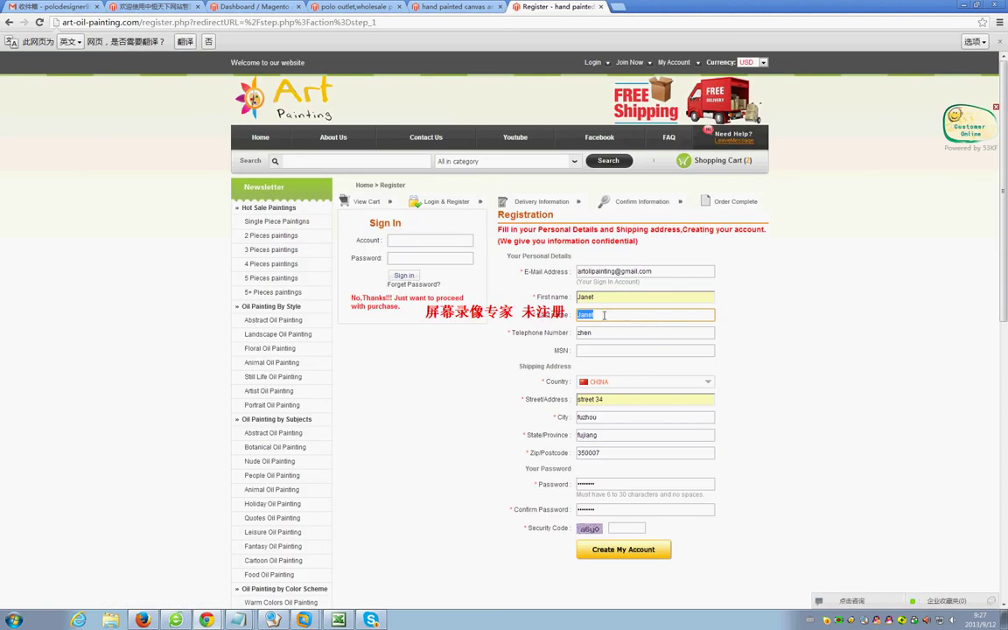
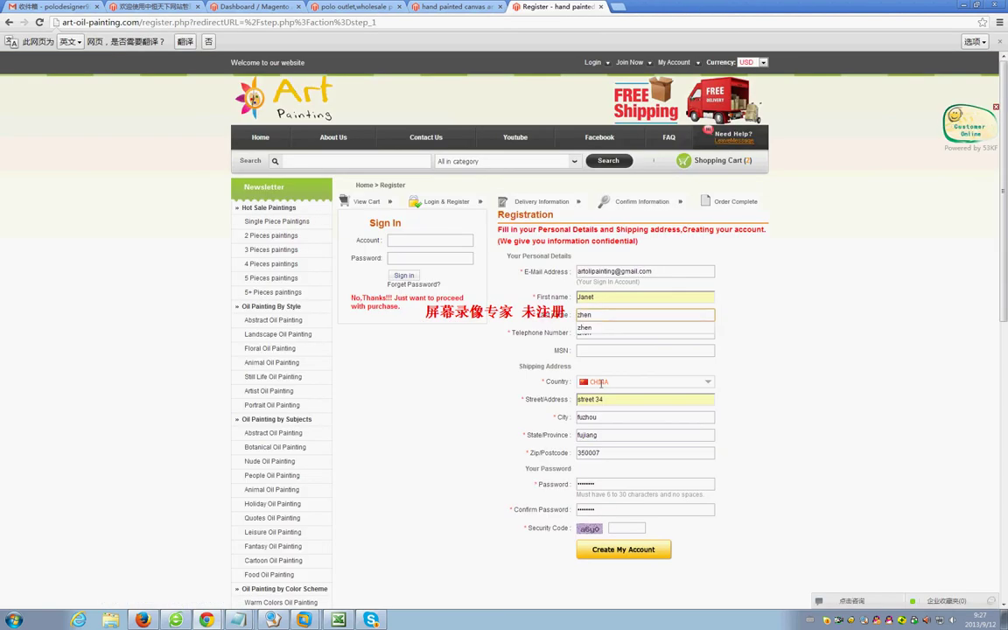
Replace the telephone field's text with a numeric phone number.
left_click(605, 331)
left_click_drag(605, 332, 559, 335)
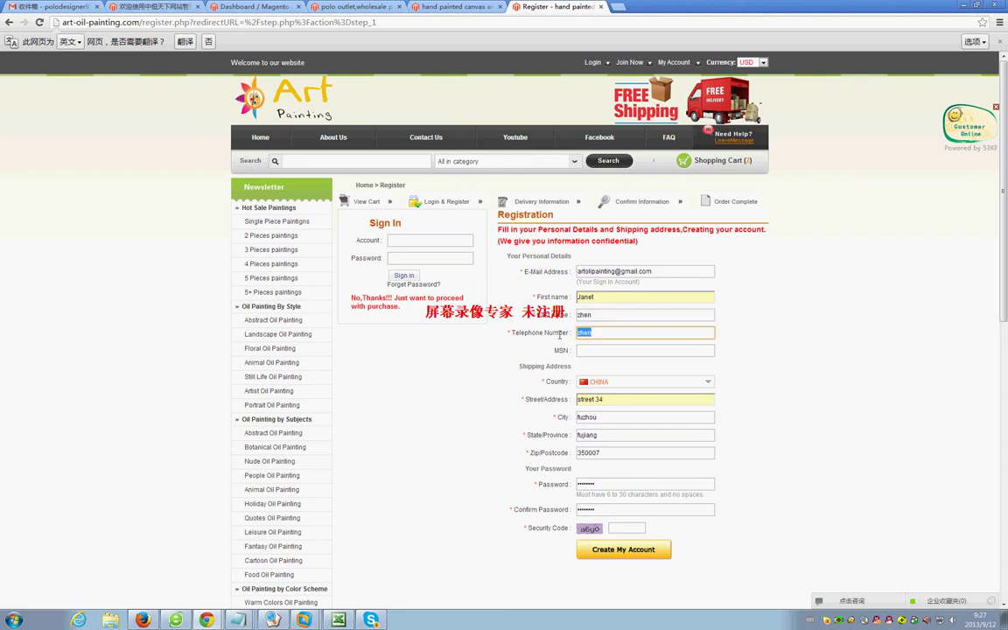
key("BackSpace")
type("123456")
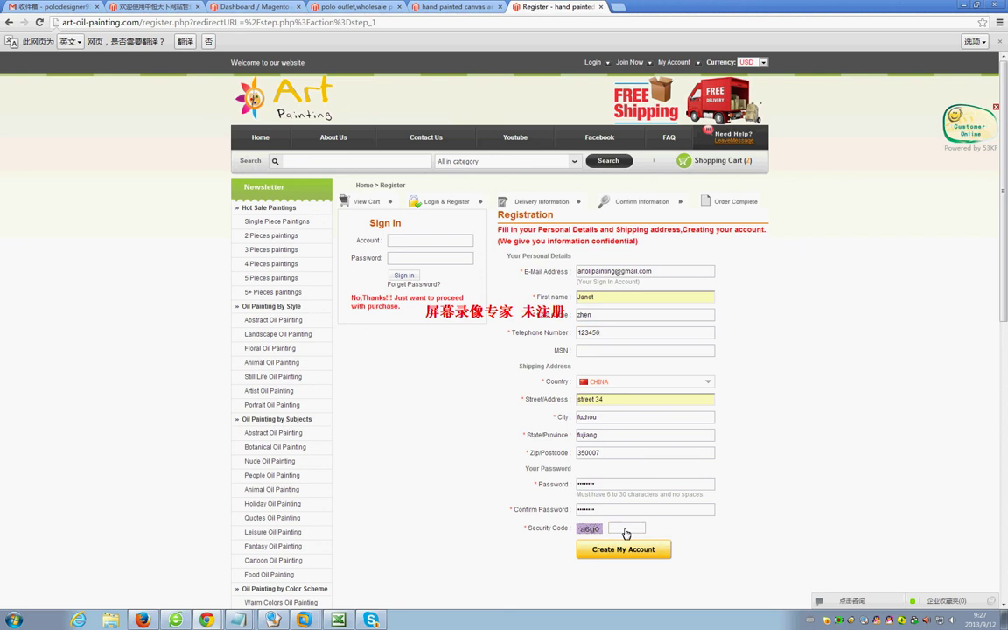
Enter the captcha security code and attempt to submit the registration.
left_click(625, 529)
type("j")
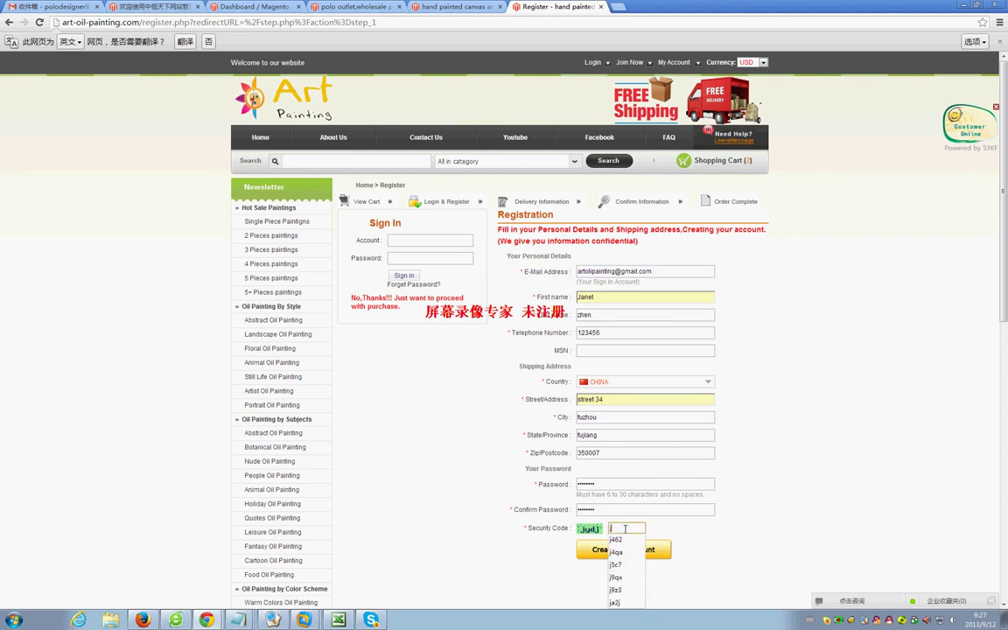
type("yd")
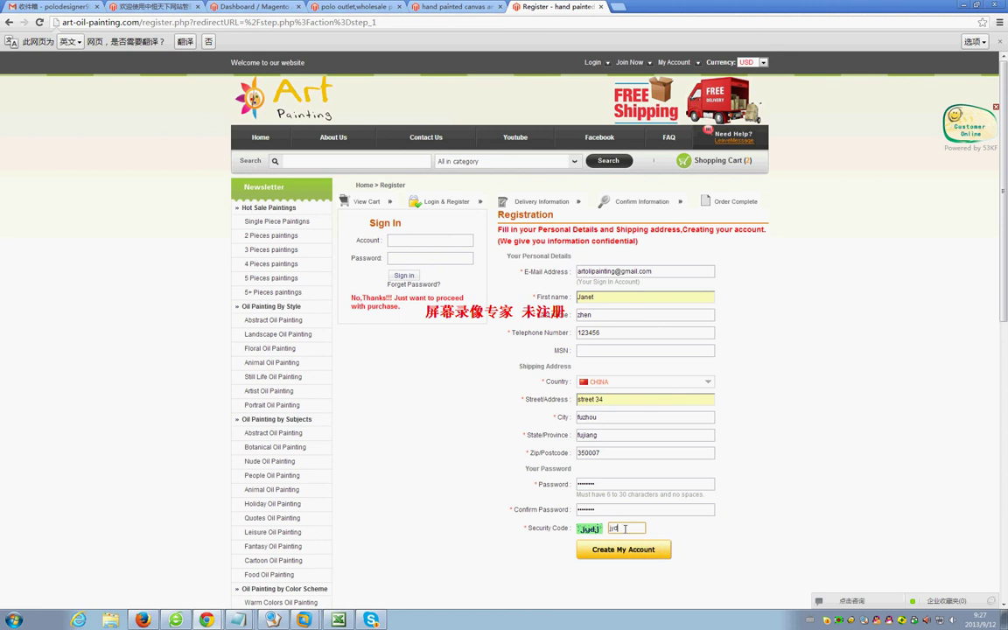
type("j")
left_click(628, 557)
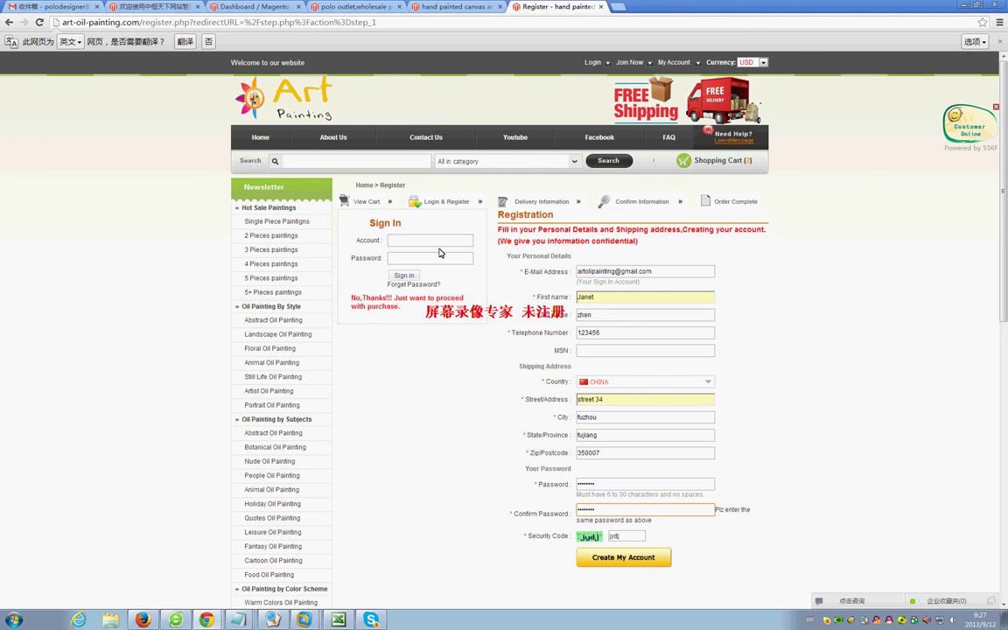
left_click(620, 564)
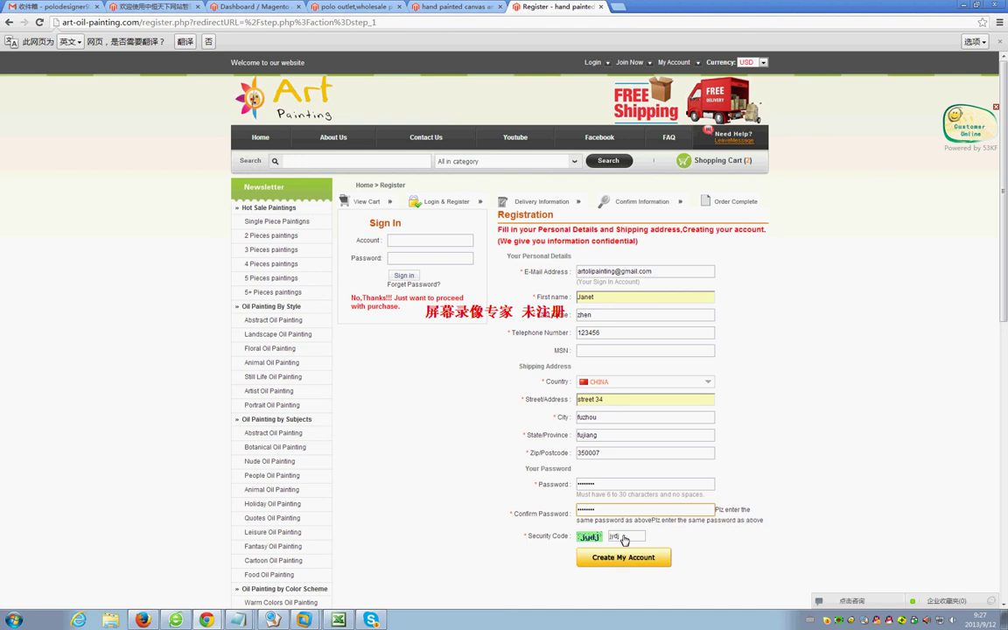
Retype the confirm password to match and create the account.
left_click_drag(623, 508, 553, 505)
type("12345678")
left_click(602, 558)
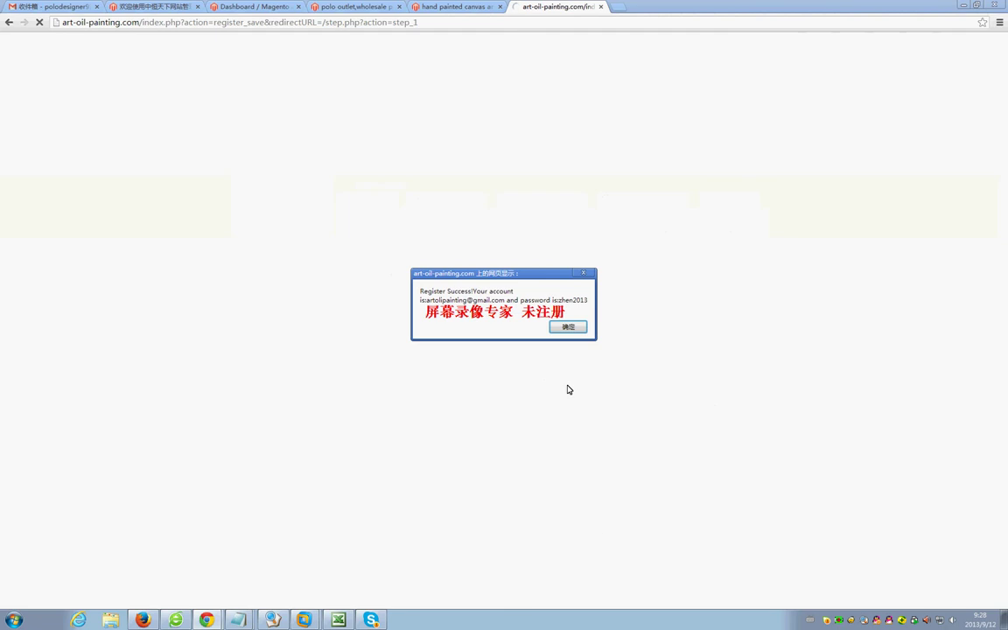
Dismiss the Register Success alert and continue past delivery to the Confirm Information page.
left_click(564, 327)
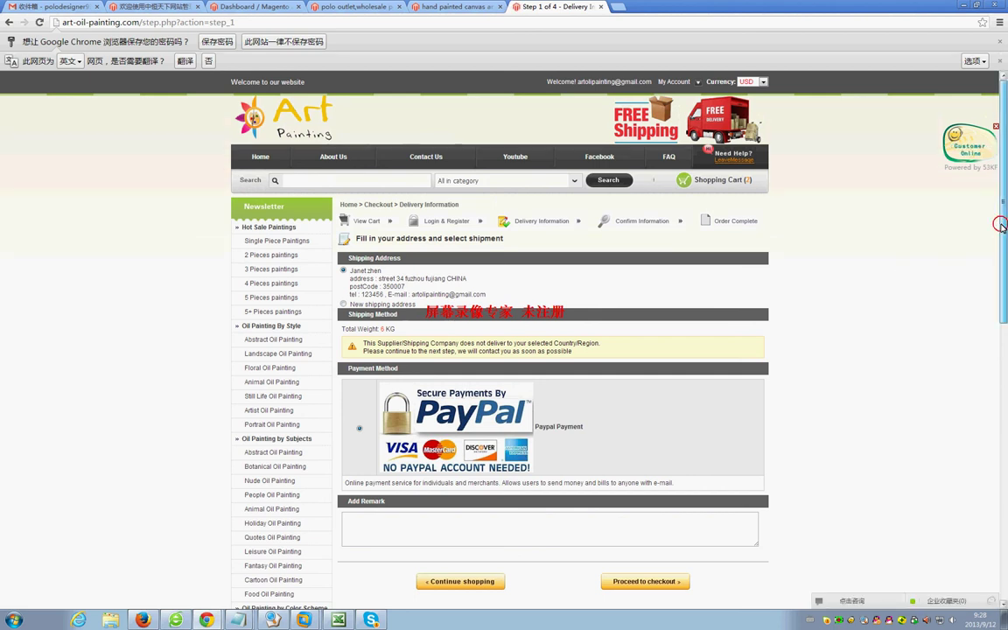
scroll(1003, 306, "down", 2)
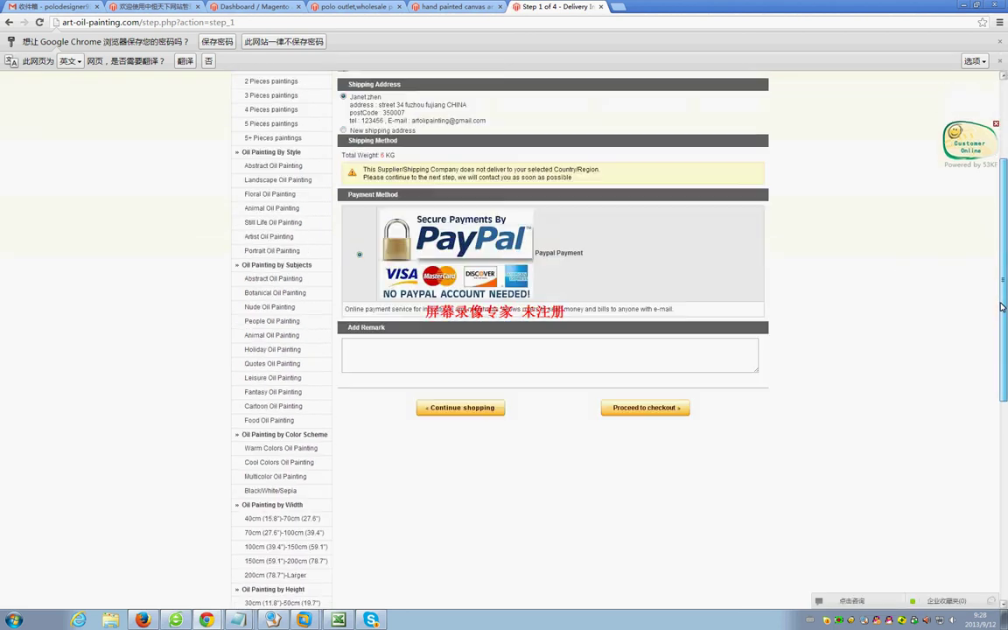
left_click(647, 412)
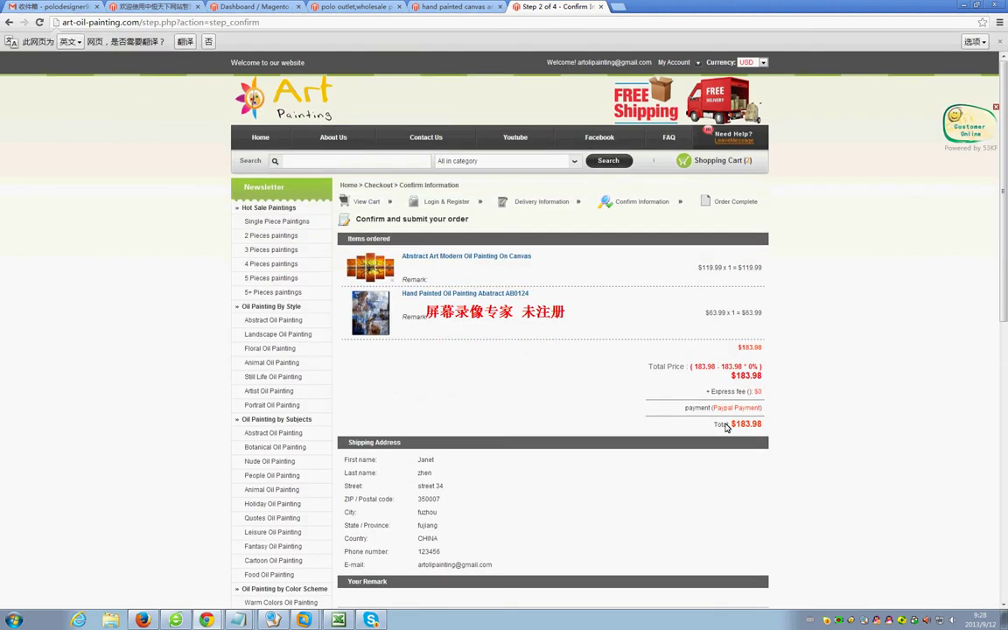
Submit the $183.98 two-painting order and send its payment via PayPal.
left_click_drag(1005, 228, 1005, 341)
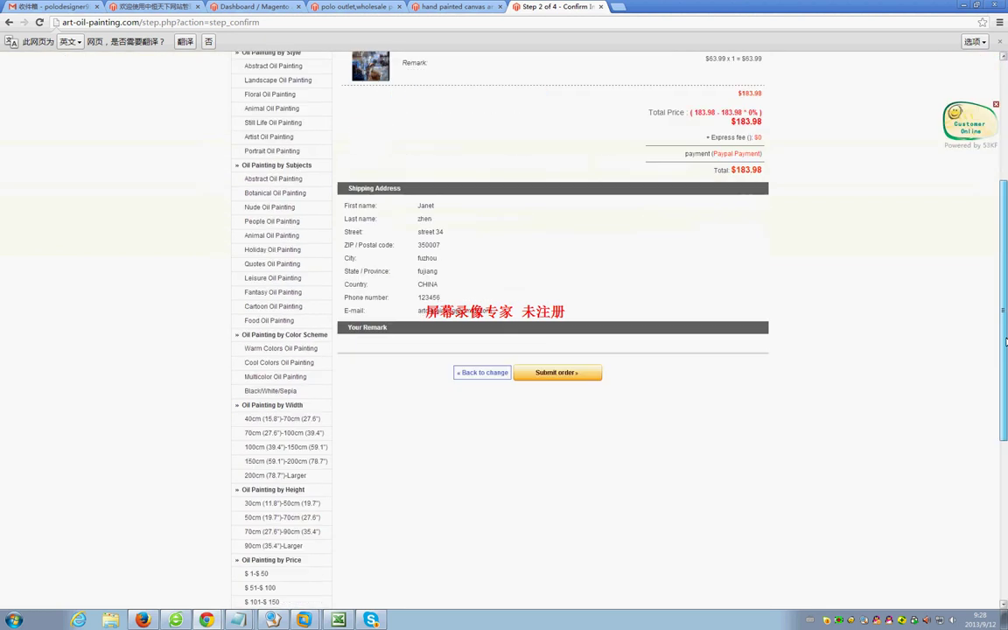
left_click(556, 372)
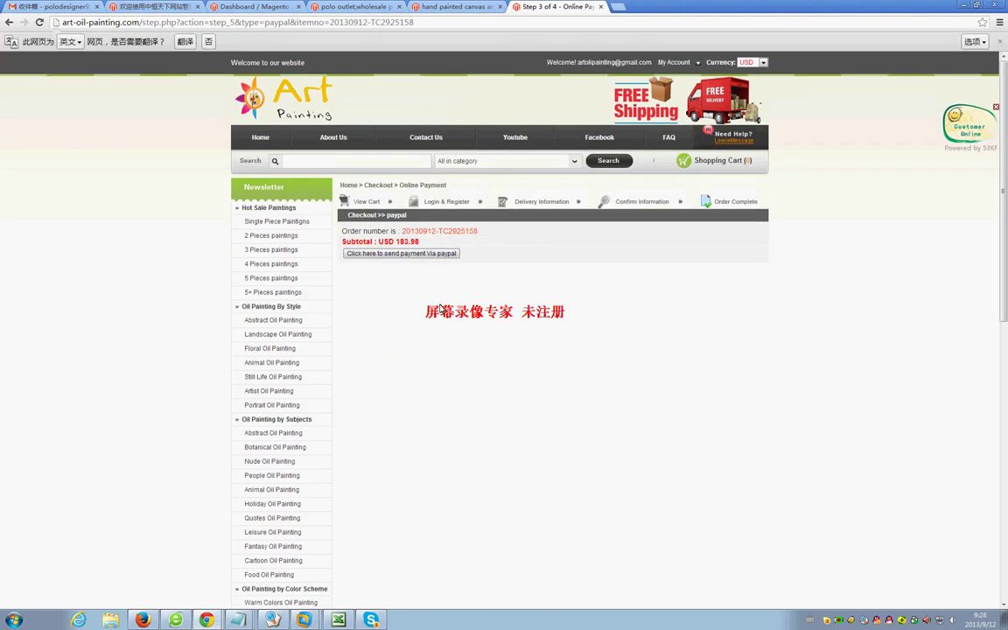
left_click(423, 255)
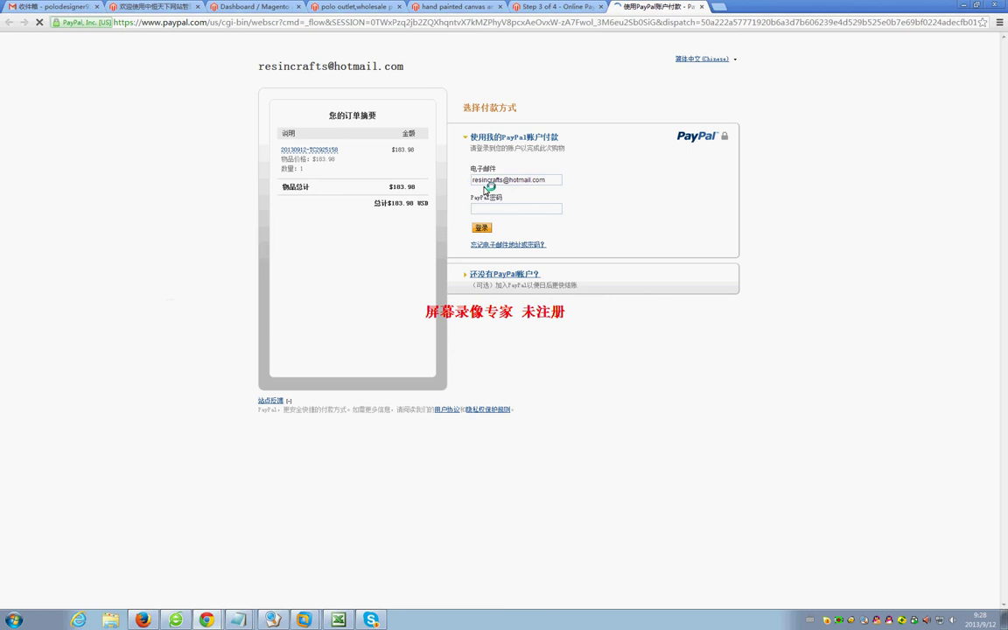
Switch the PayPal checkout page language to English.
left_click(493, 280)
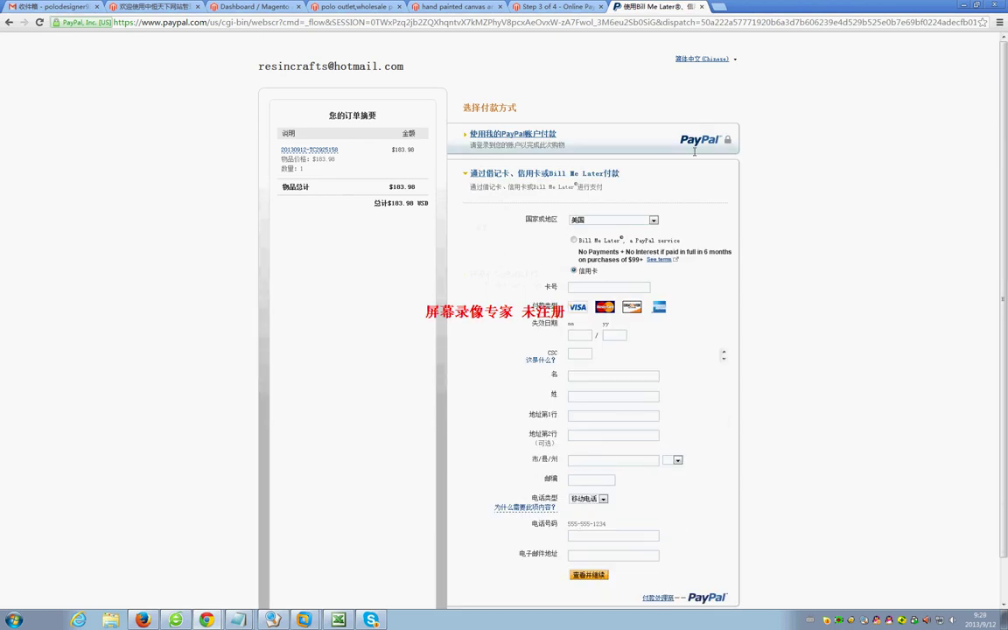
left_click(733, 61)
left_click(705, 72)
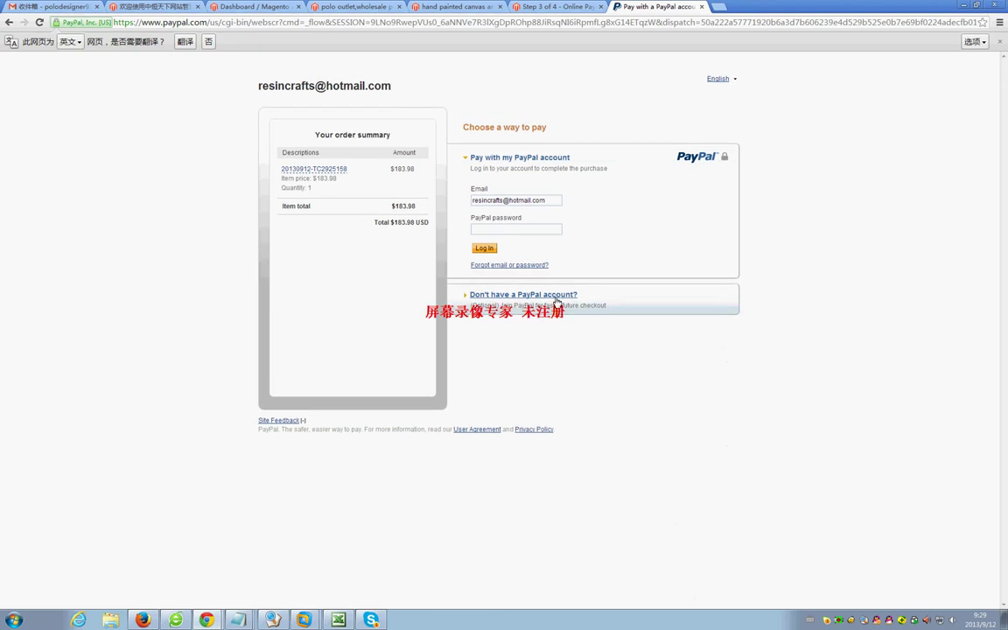
Choose to pay without a PayPal account to open the credit card form.
left_click(483, 296)
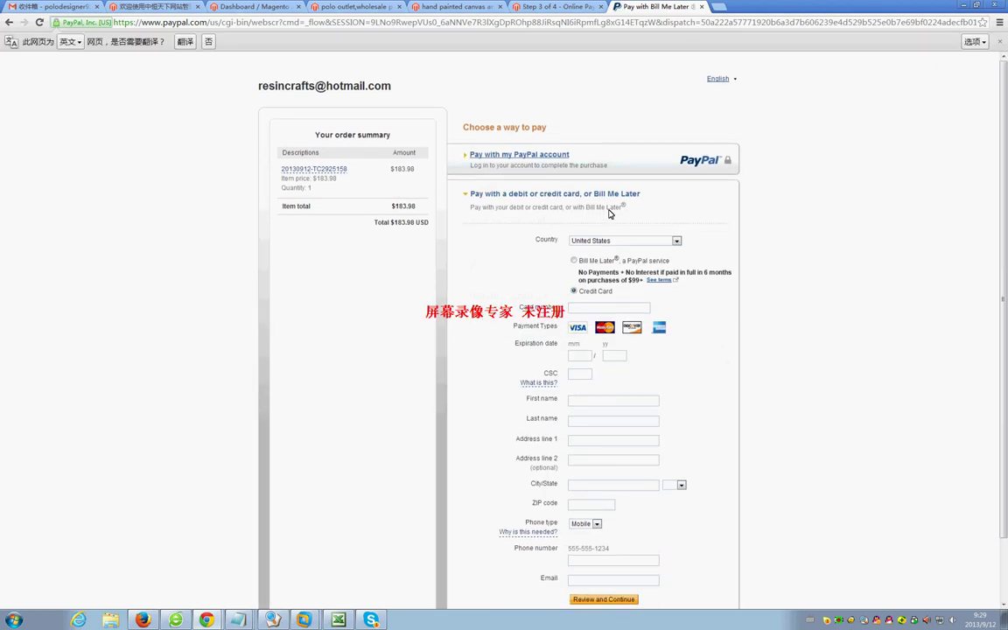
mouse_move(1000, 129)
left_mouse_down()
mouse_move(1006, 221)
mouse_move(1006, 137)
left_mouse_up()
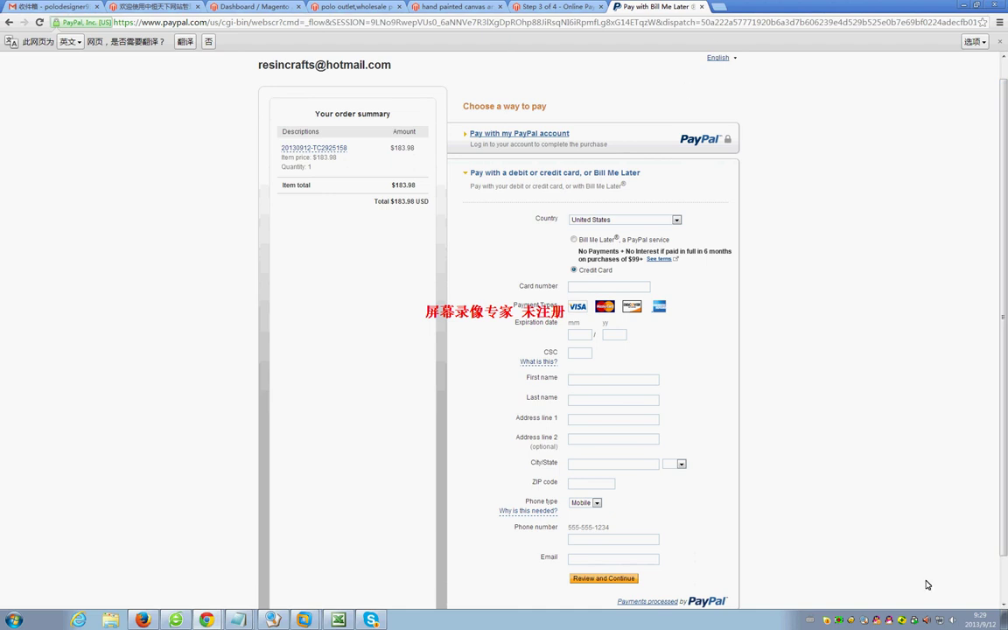
left_click(837, 622)
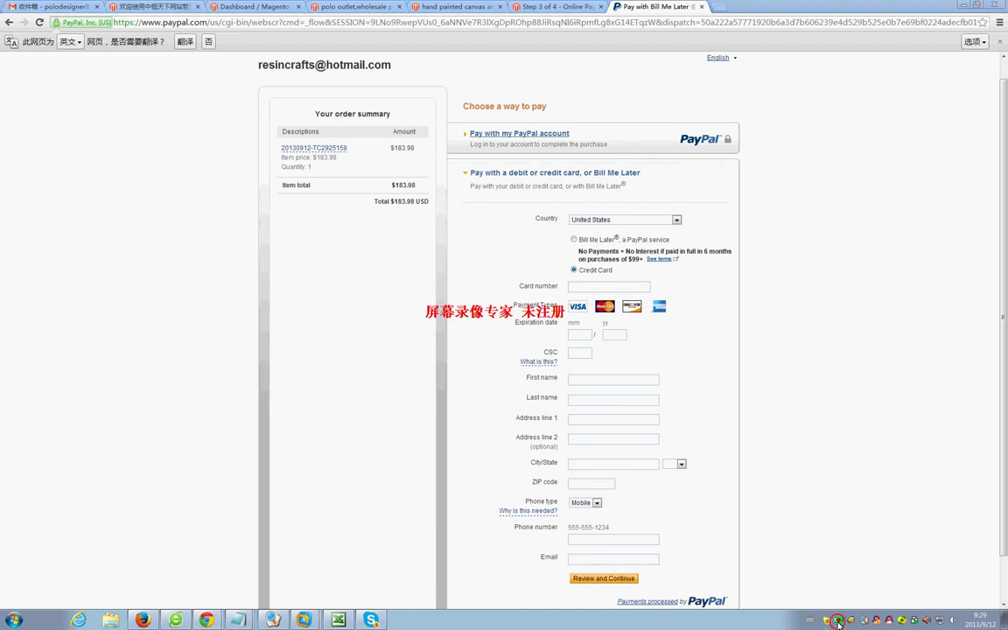